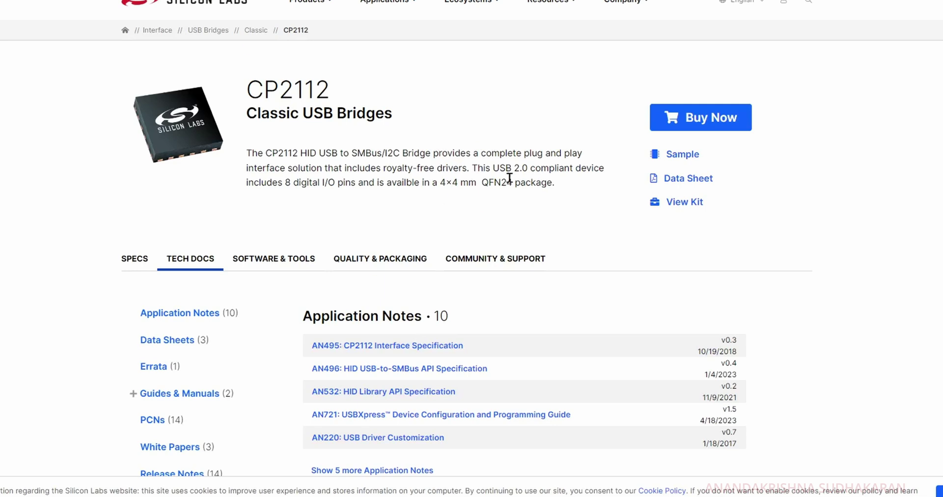
# Find the USBXpress Host SDK for Windows among the CP2112 software downloads, request it and cancel the download dialog
pyautogui.click(146, 265)
pyautogui.click(191, 261)
pyautogui.click(259, 265)
pyautogui.scroll(-10, 427, 310)
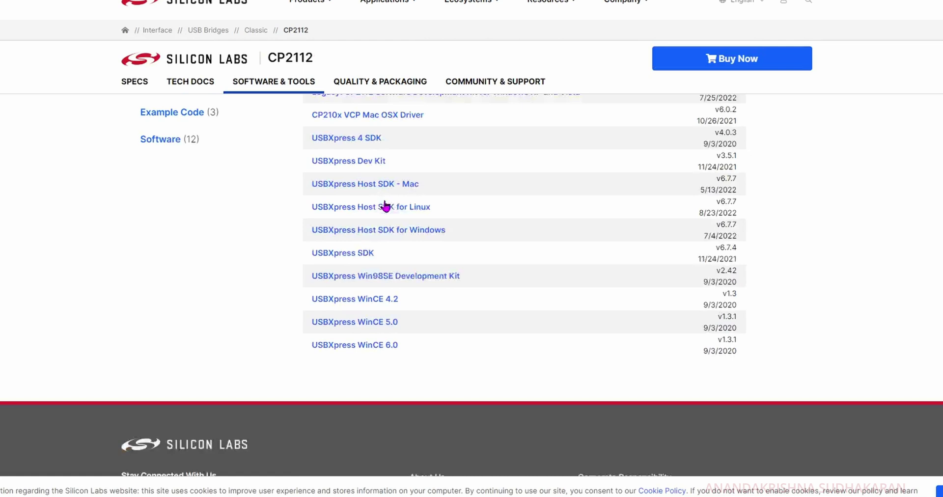
pyautogui.scroll(2, 459, 267)
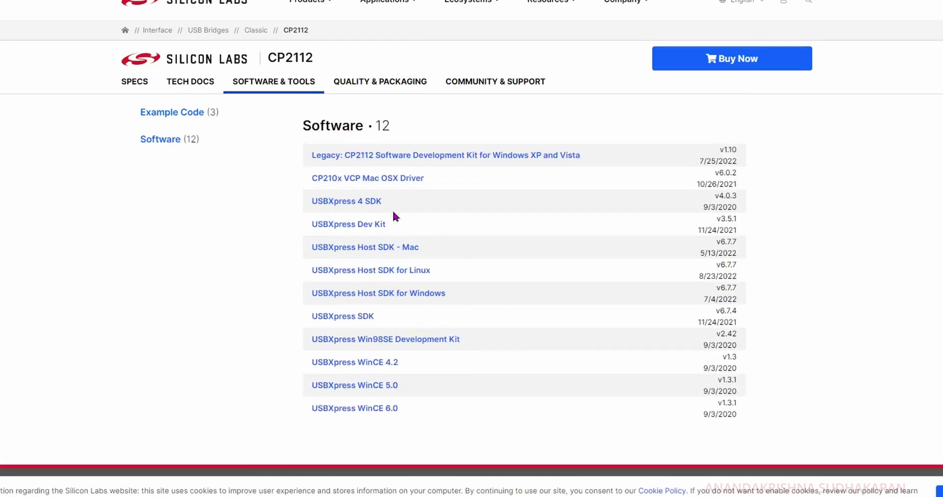
pyautogui.click(411, 293)
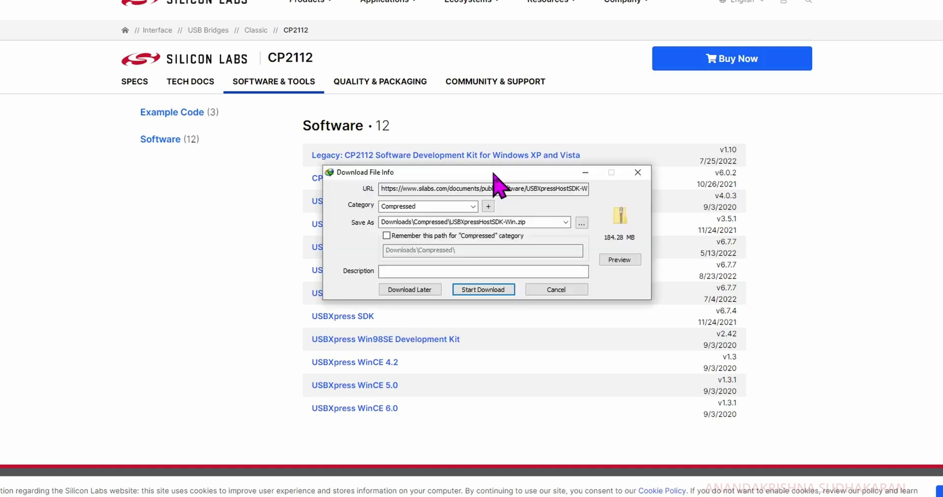
pyautogui.click(548, 293)
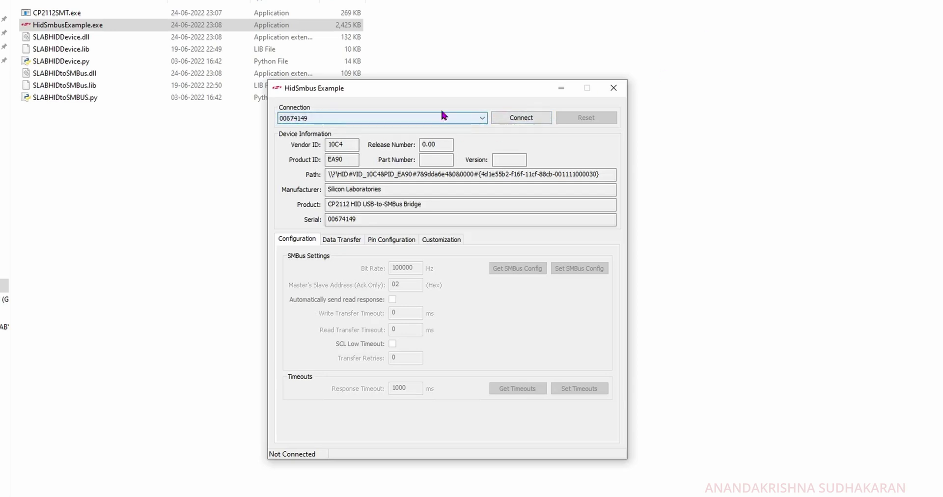
# Connect HidSmbus Example to the CP2112 bridge and check its vendor ID, product ID, part number and version
pyautogui.doubleClick(334, 145)
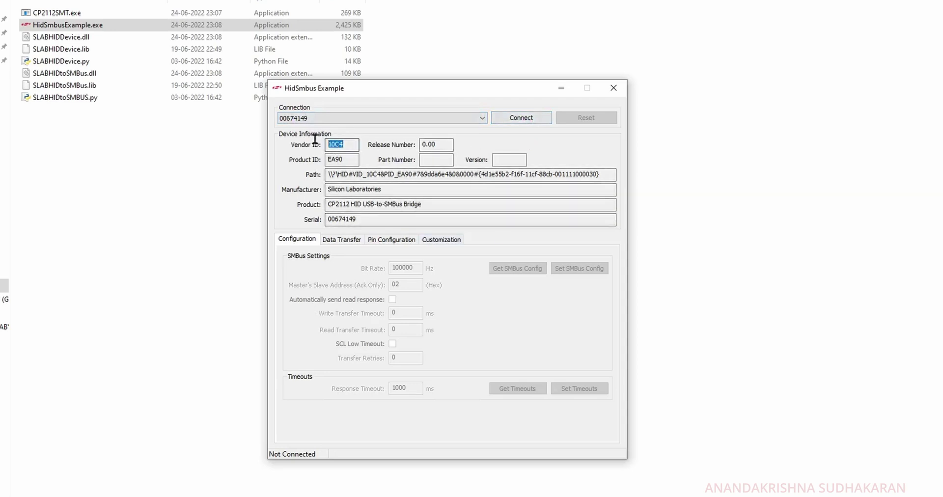
pyautogui.doubleClick(344, 160)
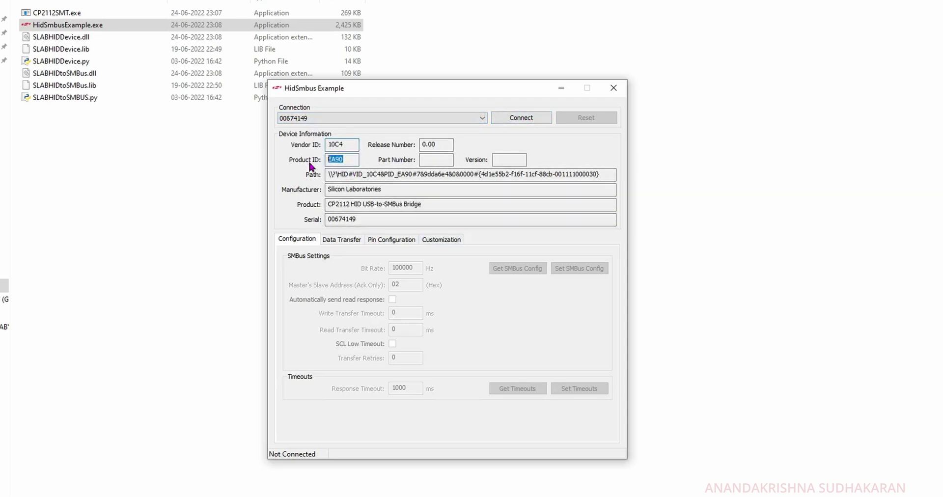
pyautogui.click(516, 119)
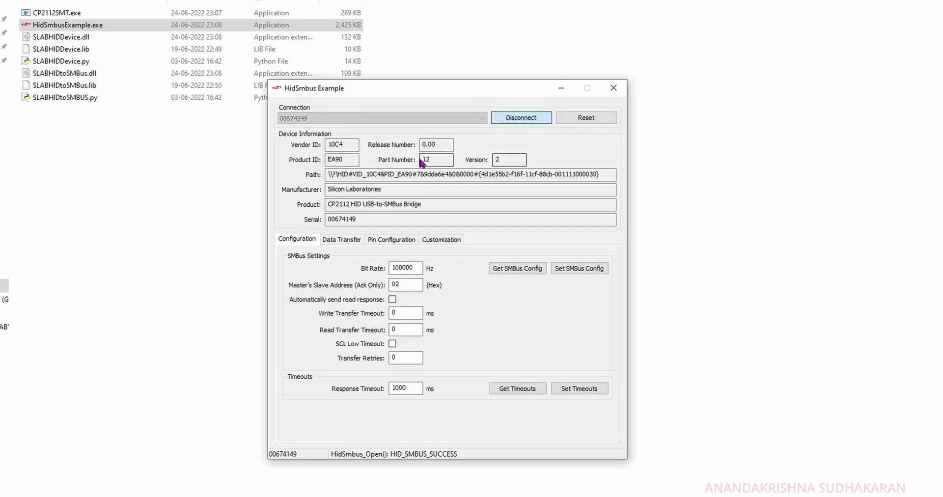
pyautogui.click(435, 156)
pyautogui.doubleClick(506, 160)
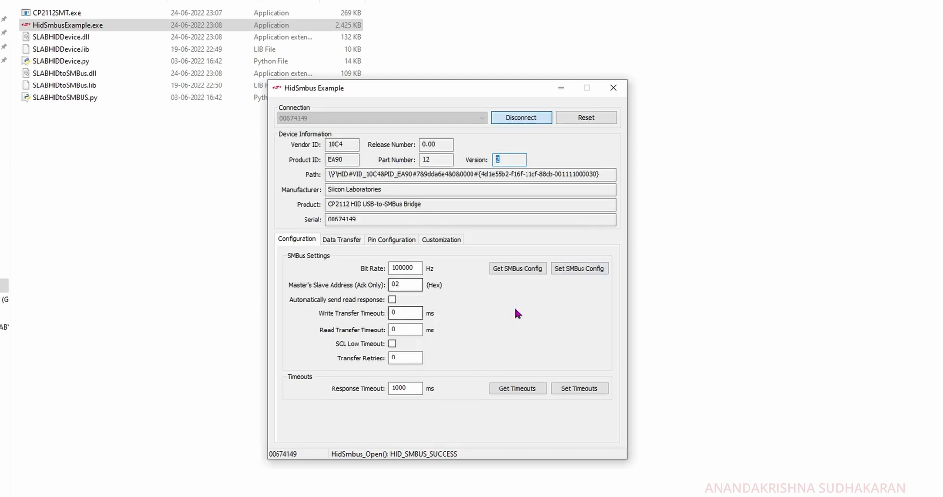
# Review the bridge's data transfer, pin configuration and customization settings
pyautogui.click(343, 239)
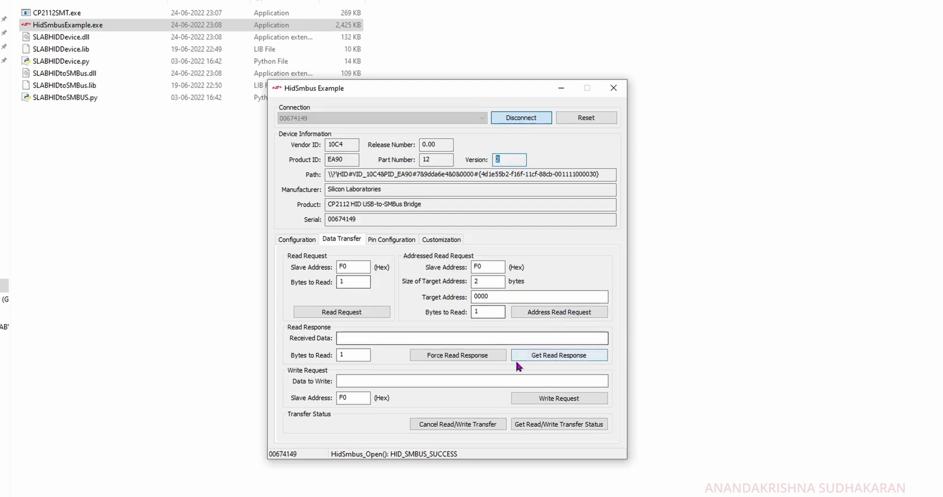
pyautogui.click(397, 240)
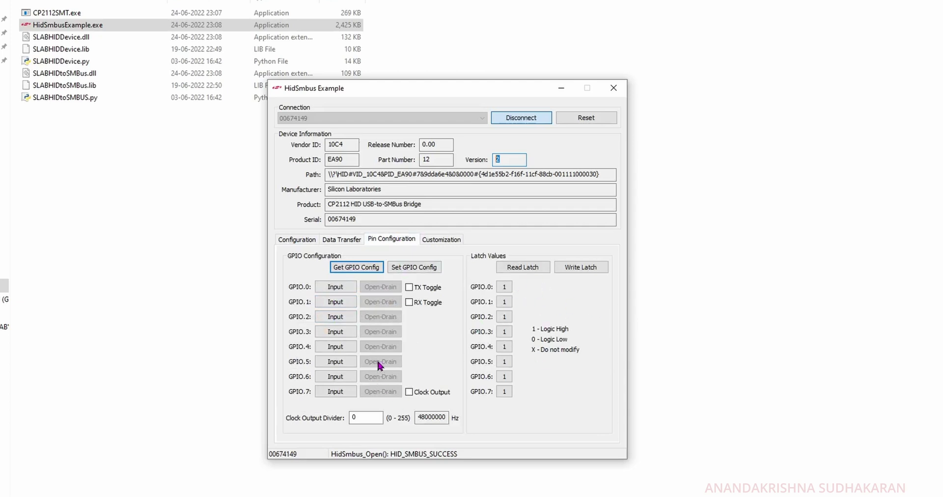
pyautogui.click(436, 241)
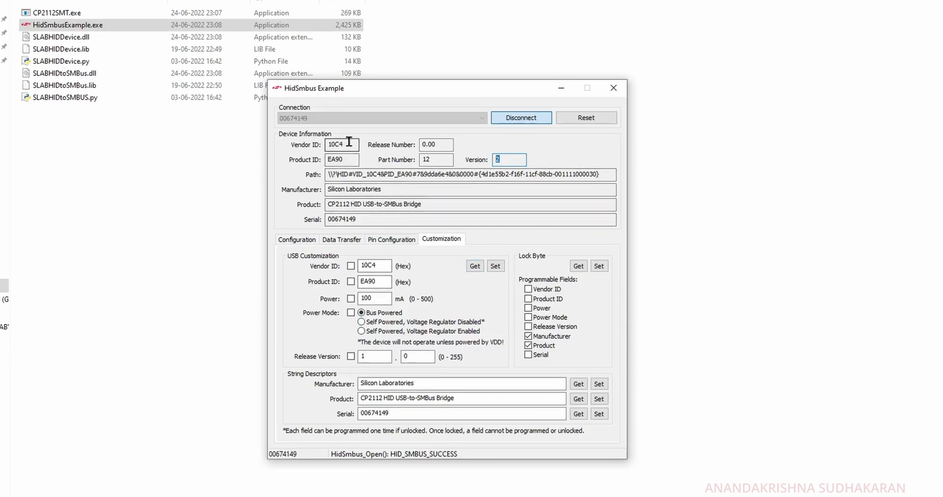
# Read the USB customization from the device and compare its vendor ID and product ID with the device information
pyautogui.doubleClick(339, 159)
pyautogui.click(475, 268)
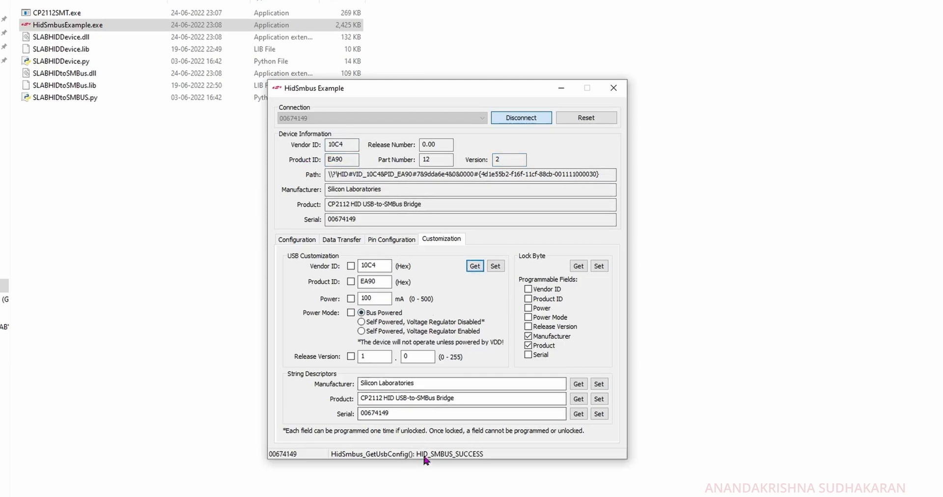
pyautogui.doubleClick(373, 265)
pyautogui.moveTo(385, 282); pyautogui.dragTo(328, 278)
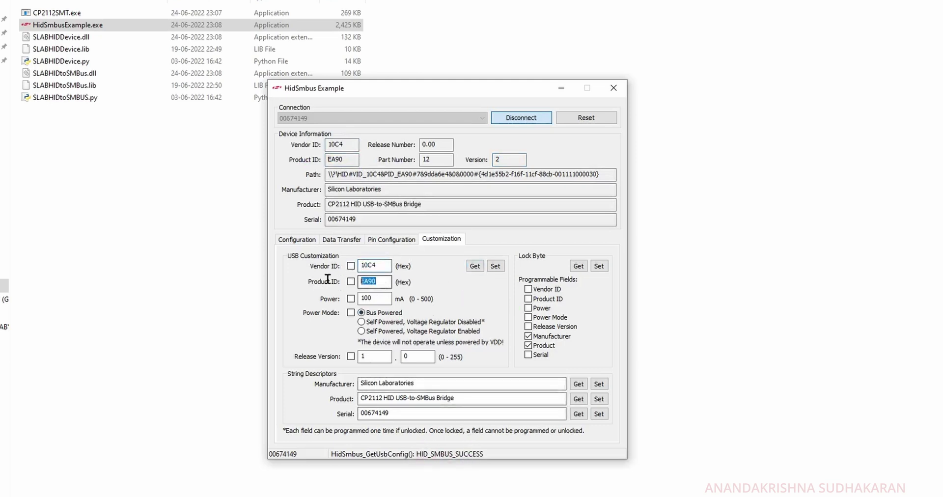
pyautogui.click(378, 281)
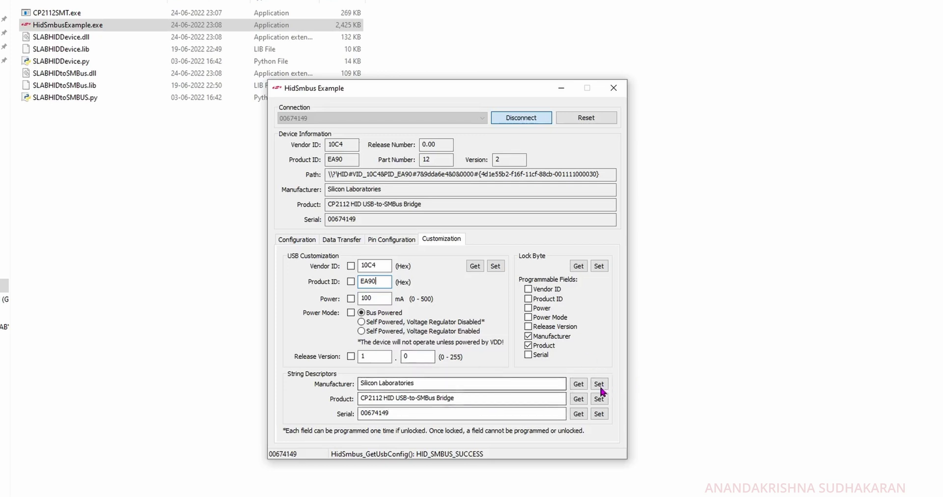
# Write the serial string to the device and program vendor ID 10C4 and product ID EA90 in the USB customization
pyautogui.click(598, 413)
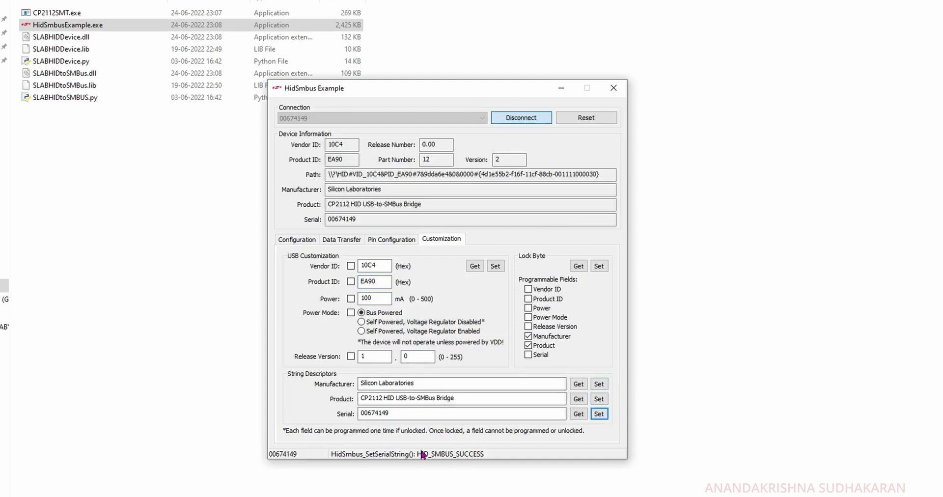
pyautogui.click(351, 266)
pyautogui.click(495, 266)
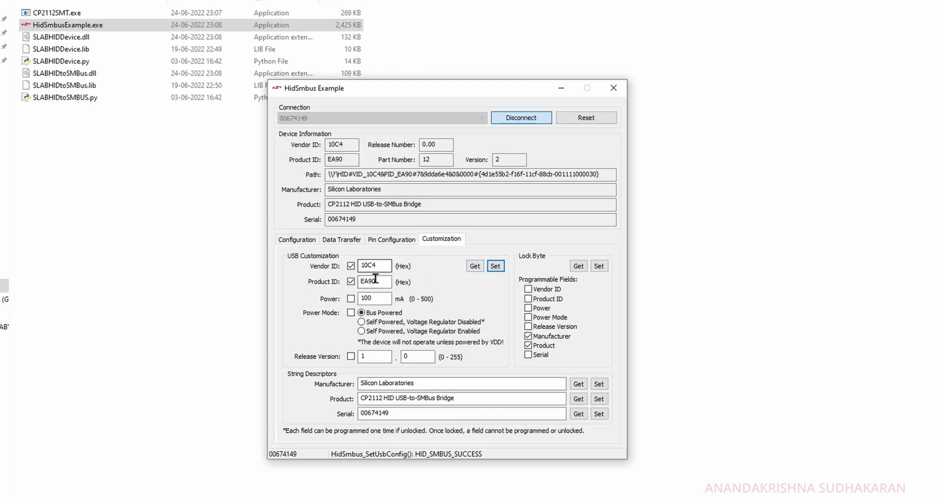
pyautogui.click(474, 265)
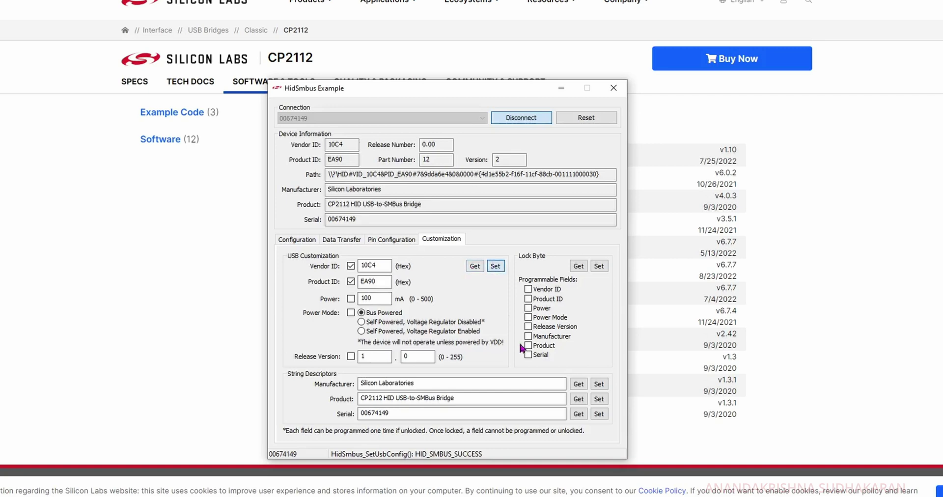
pyautogui.click(598, 413)
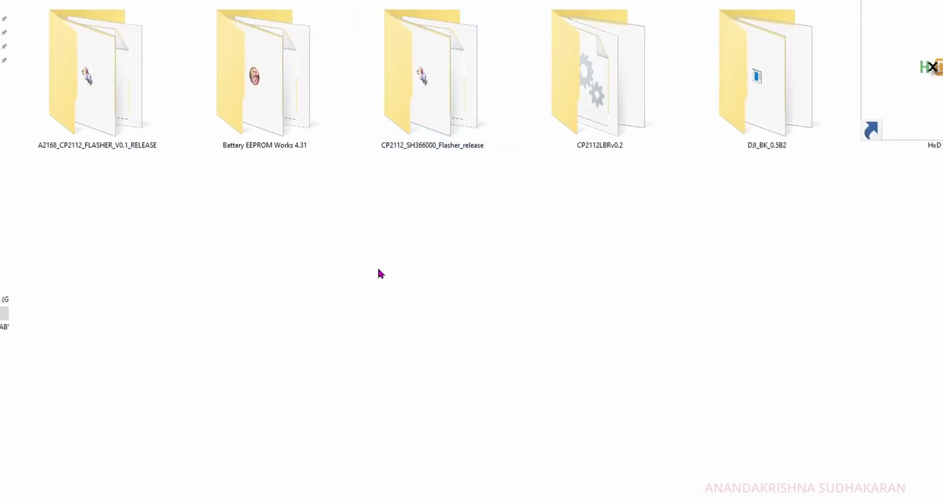
# Launch be2works.exe from the Battery EEPROM Works 4.31 folder and choose 1 CP2112 as the USB device to open
pyautogui.doubleClick(780, 101)
pyautogui.hotkey('alt', 'Left')
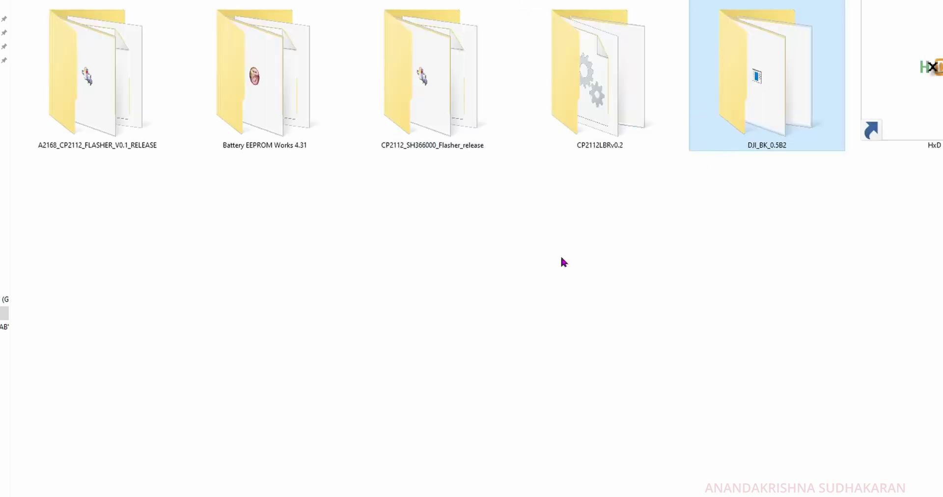
pyautogui.doubleClick(305, 84)
pyautogui.press('Right')
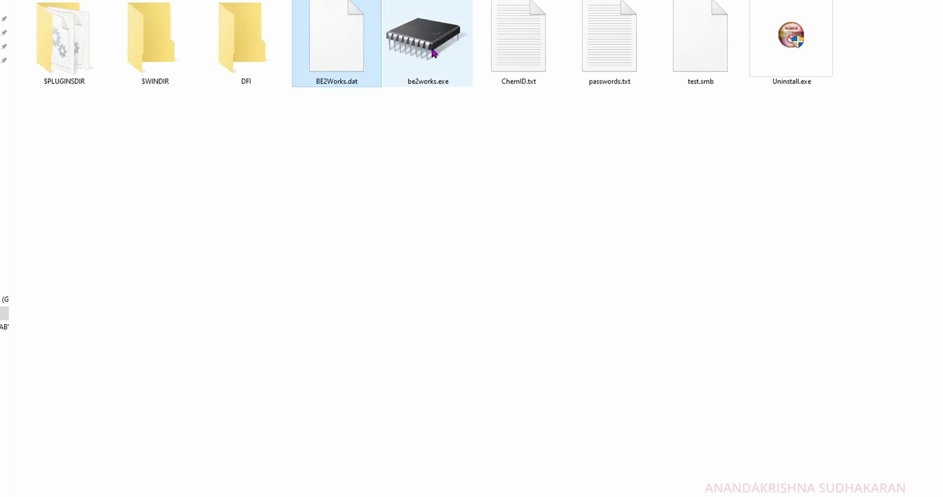
pyautogui.press('Return')
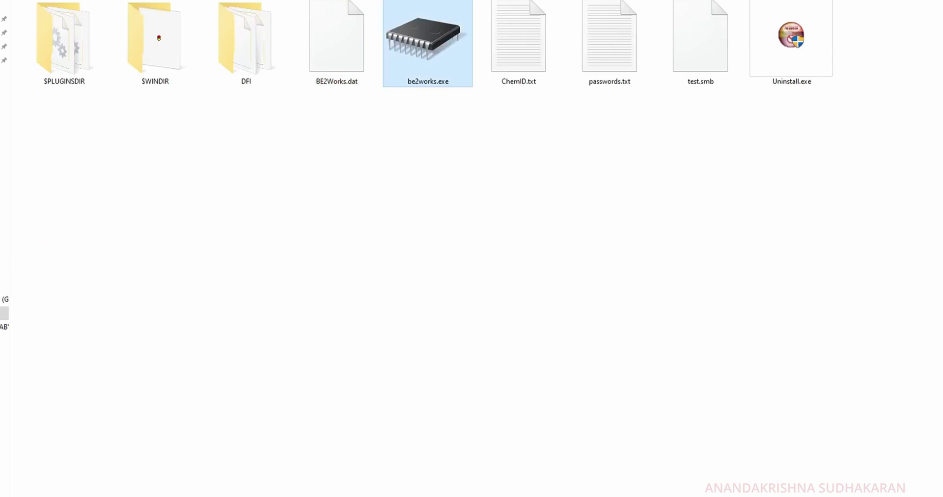
pyautogui.click(603, 284)
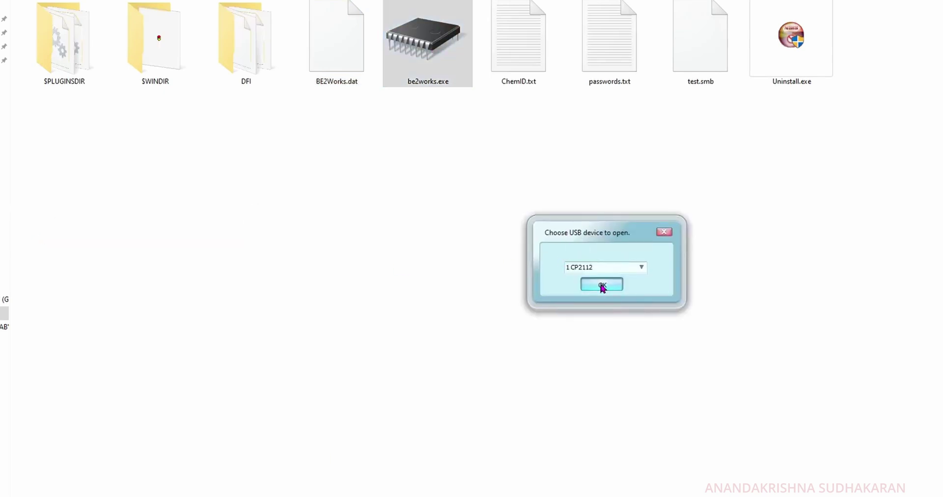
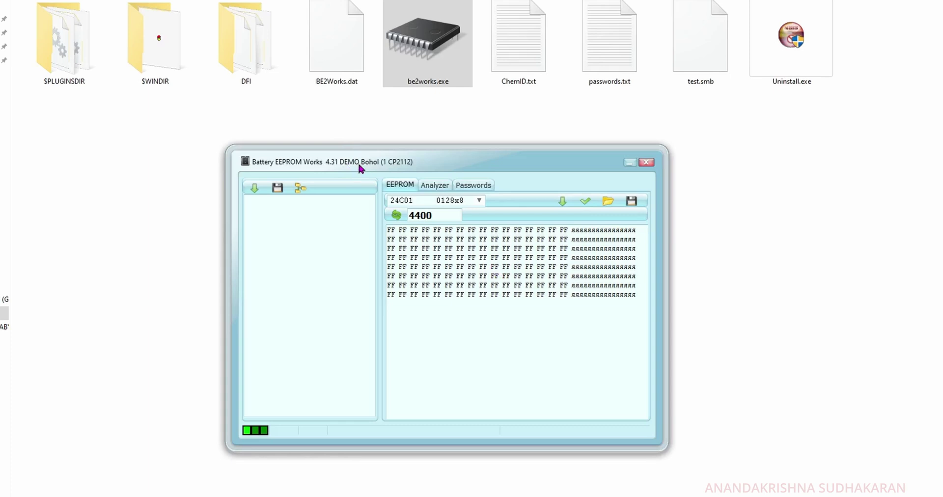
# Review the list of supported EEPROM chip types, then read the battery data and examine its full charge capacity
pyautogui.click(479, 202)
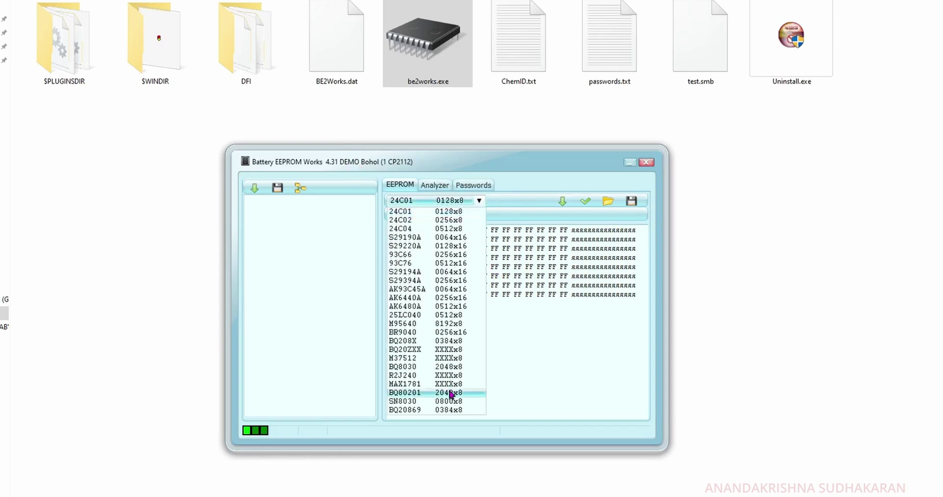
pyautogui.click(479, 202)
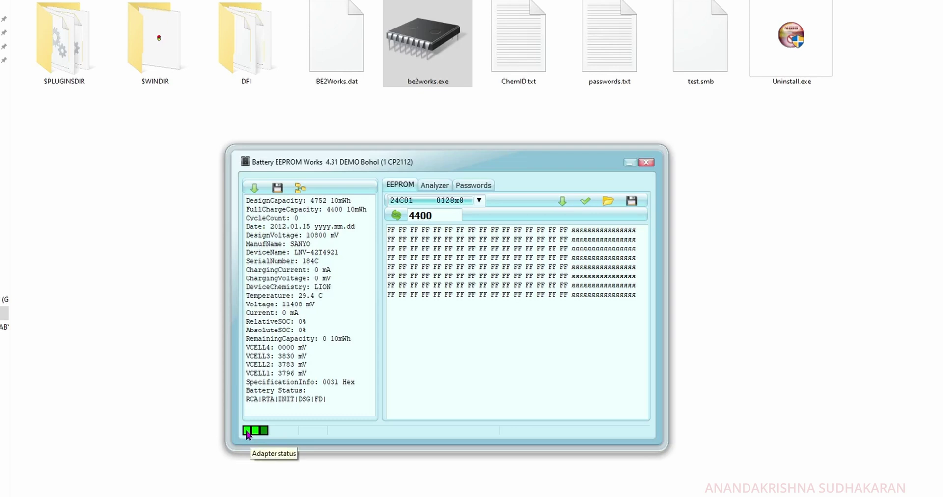
pyautogui.moveTo(323, 209); pyautogui.dragTo(352, 341)
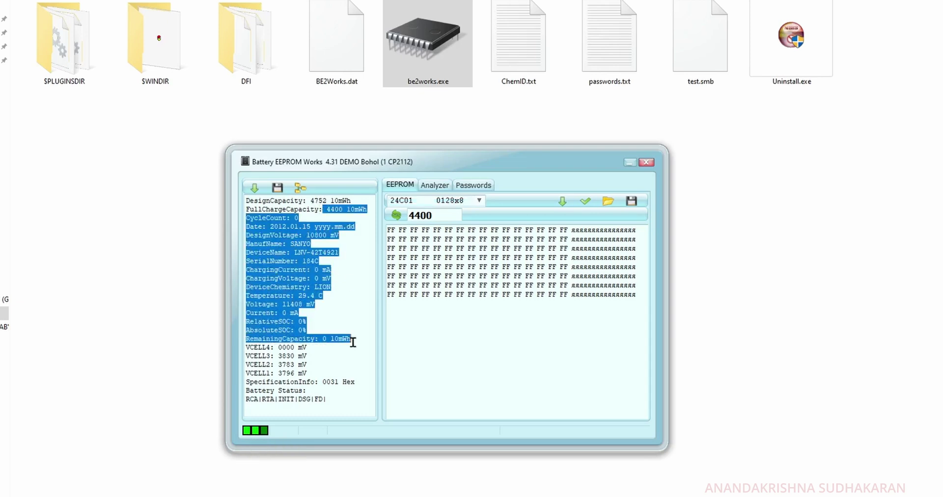
pyautogui.moveTo(326, 209); pyautogui.dragTo(360, 211)
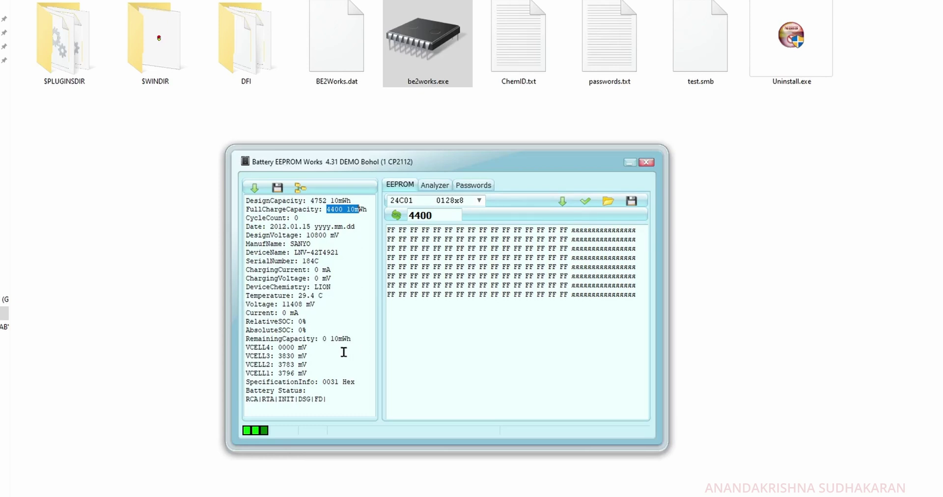
# Examine the battery's individual cell voltages, pack voltage, design voltage, current and charging current in the data read-out
pyautogui.click(284, 356)
pyautogui.moveTo(285, 355); pyautogui.dragTo(306, 374)
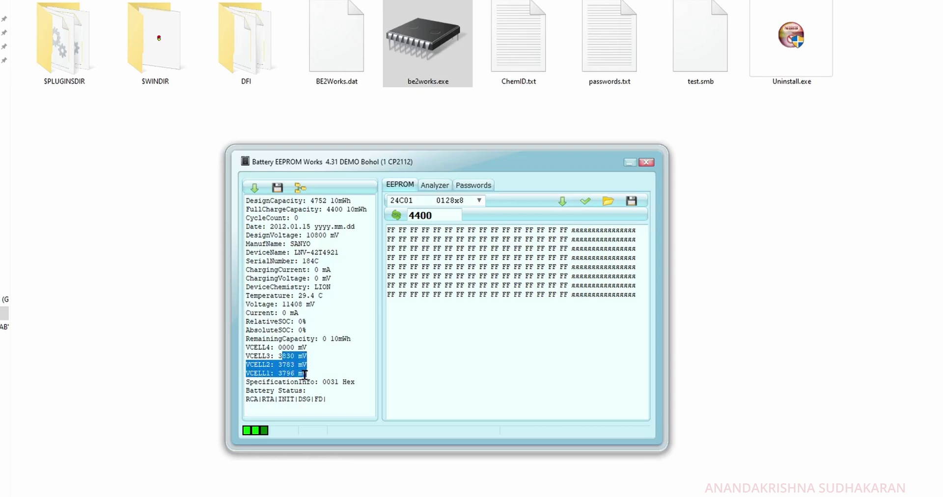
pyautogui.moveTo(283, 304); pyautogui.dragTo(328, 307)
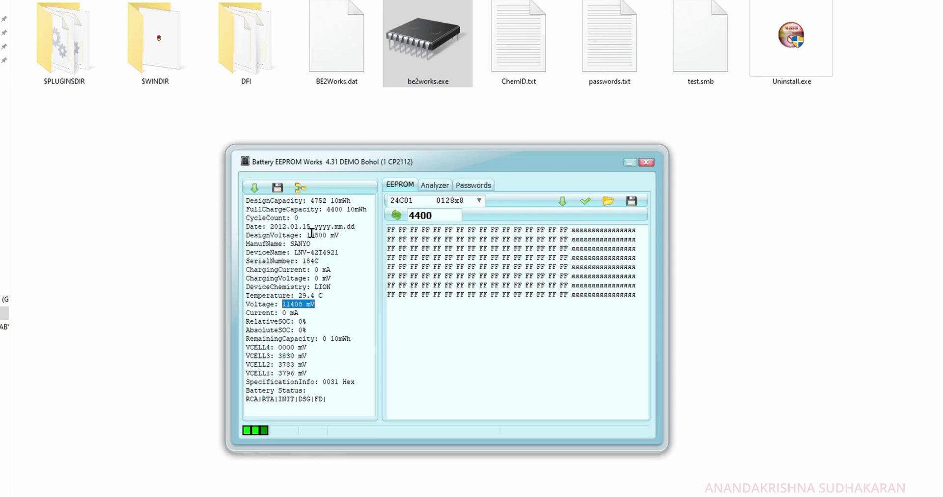
pyautogui.moveTo(306, 234); pyautogui.dragTo(339, 235)
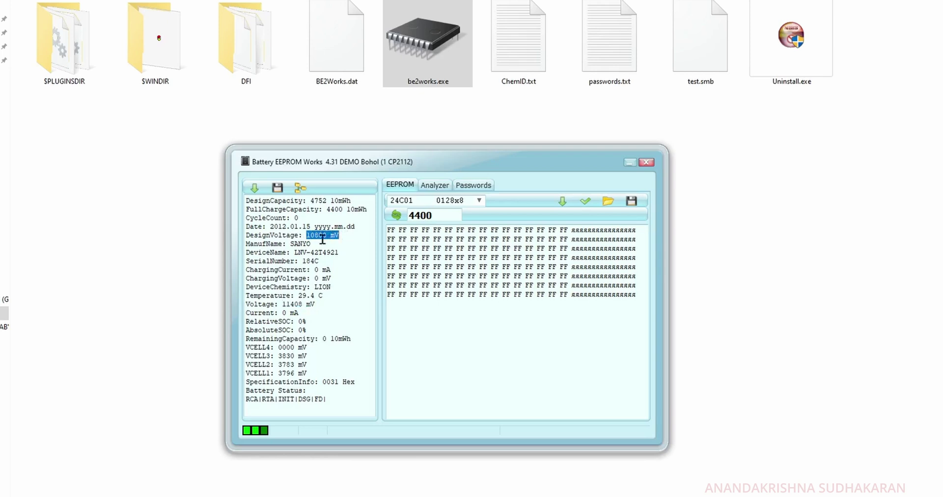
pyautogui.moveTo(284, 304); pyautogui.dragTo(327, 303)
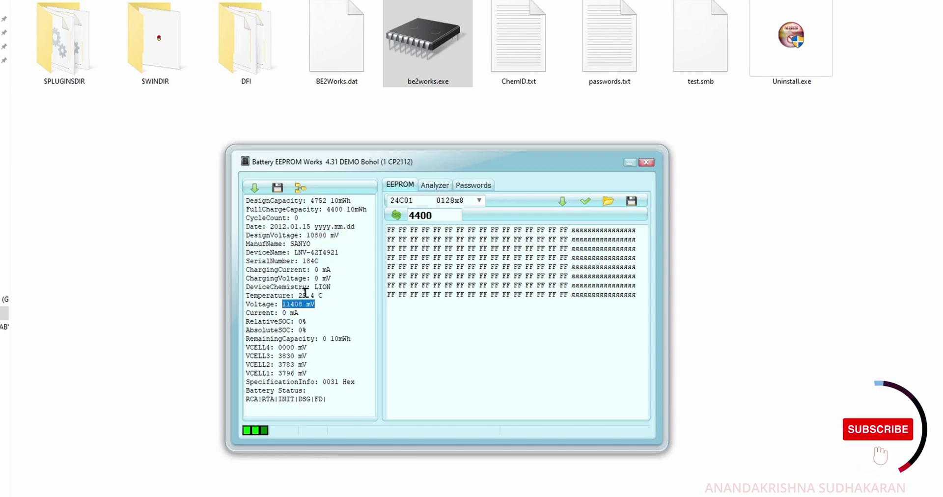
pyautogui.hotkey('shift', 'Down')
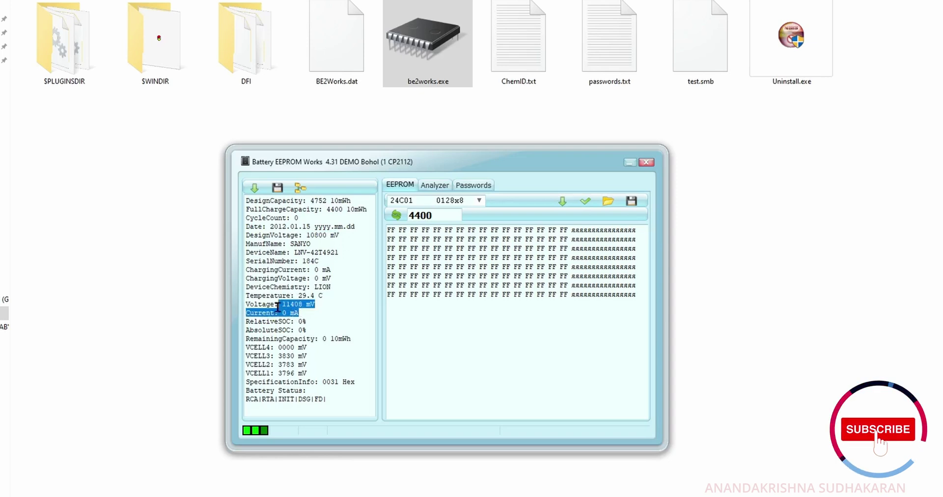
pyautogui.tripleClick(317, 268)
pyautogui.click(318, 271)
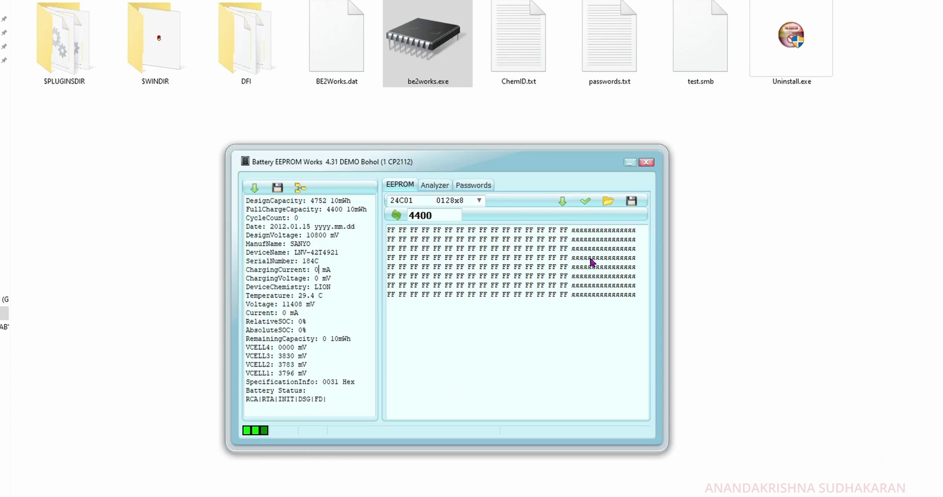
# Close Battery EEPROM Works and launch DJIBatteryKiller.exe
pyautogui.click(646, 163)
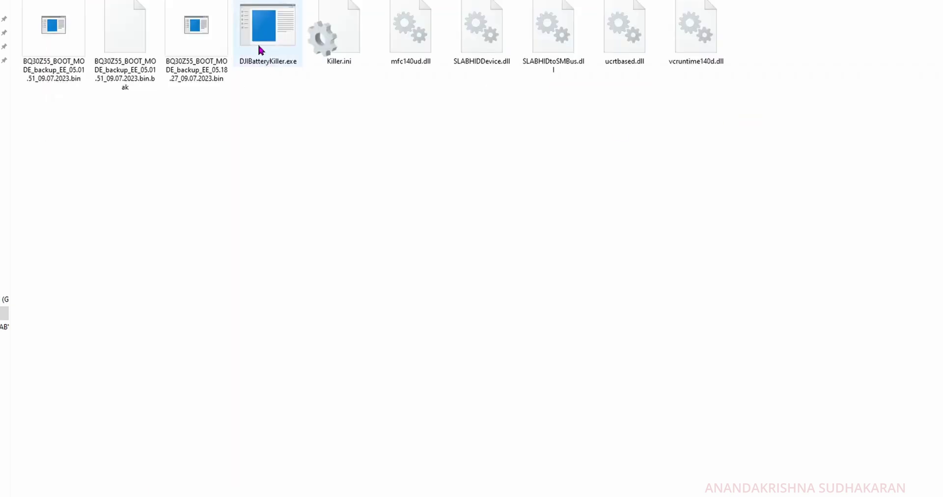
pyautogui.doubleClick(261, 49)
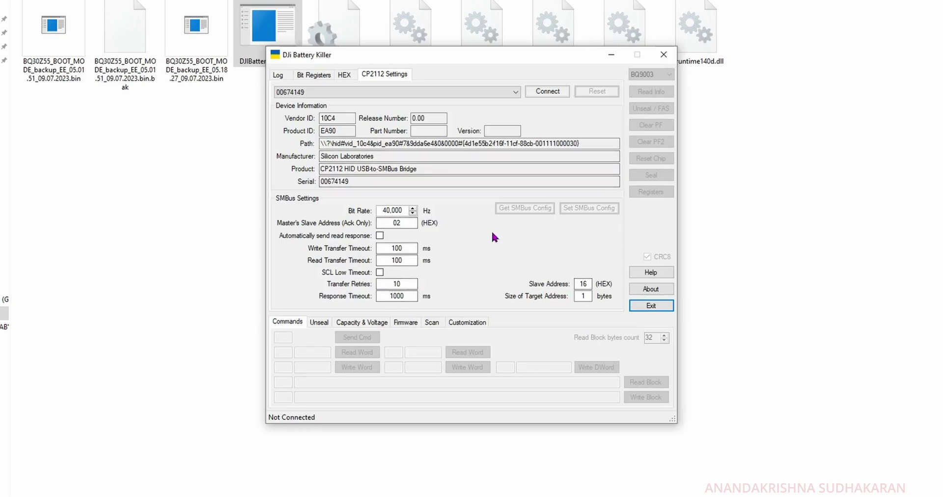
# Connect to the CP2112 bridge, select BQ30Z55 as the chip type, and read the battery info
pyautogui.click(559, 92)
pyautogui.click(644, 75)
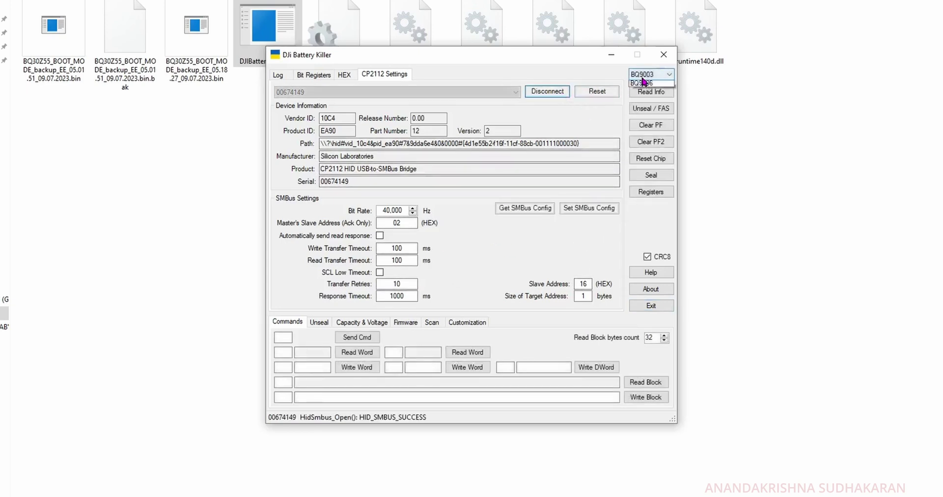
pyautogui.click(660, 92)
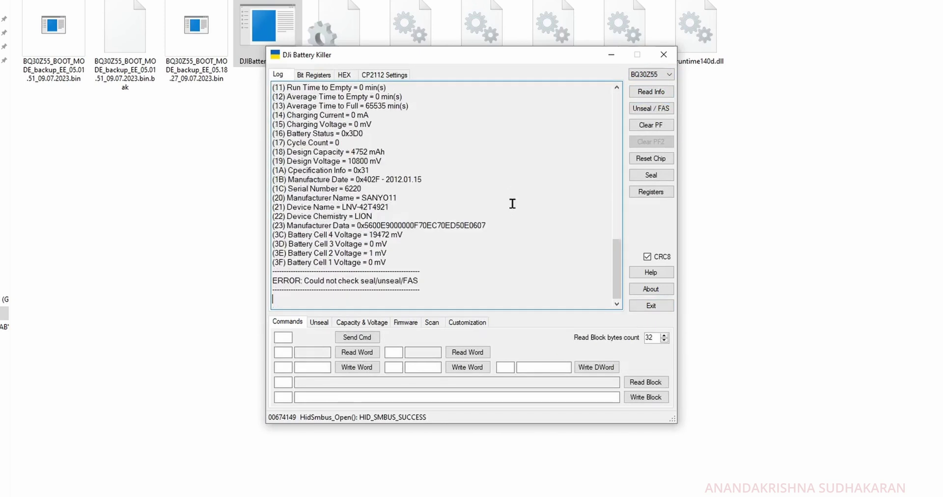
# Examine the four battery cell voltages, the seal status check, and the capacity and voltage entries in the log
pyautogui.moveTo(398, 262); pyautogui.dragTo(269, 233)
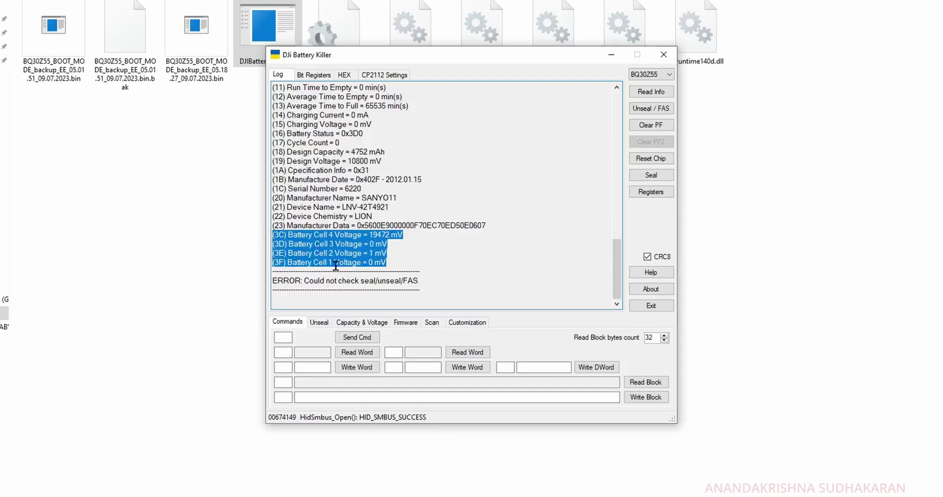
pyautogui.click(387, 263)
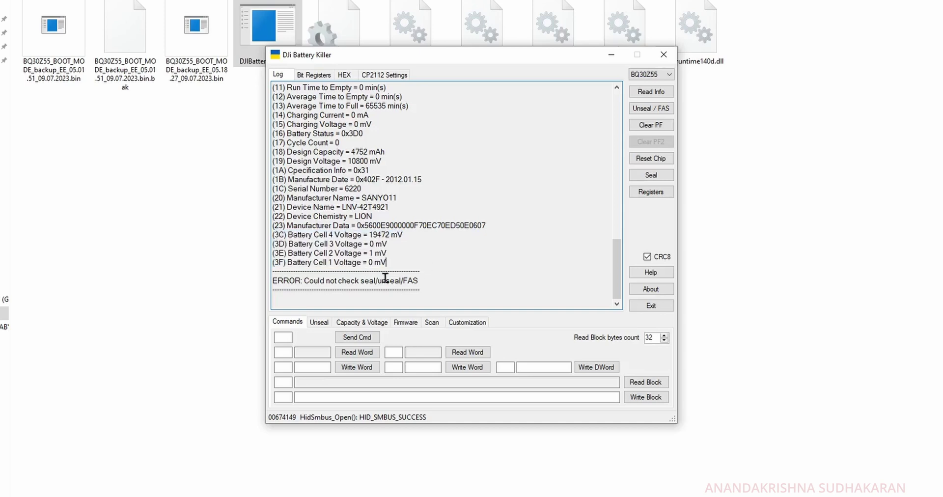
pyautogui.moveTo(420, 280); pyautogui.dragTo(270, 282)
pyautogui.scroll(3, 438, 261)
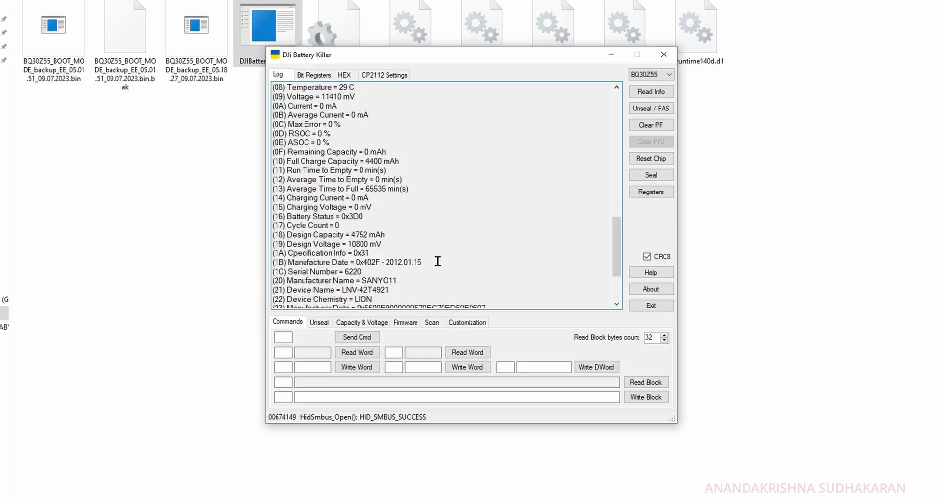
pyautogui.scroll(2, 437, 261)
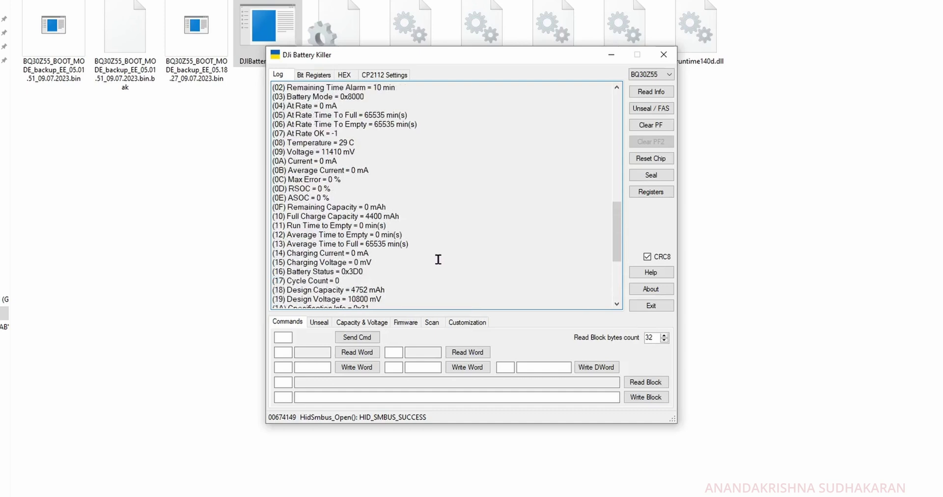
# Try to read the battery chip's EEPROM with the boot mode check enabled, and review the log output
pyautogui.click(412, 326)
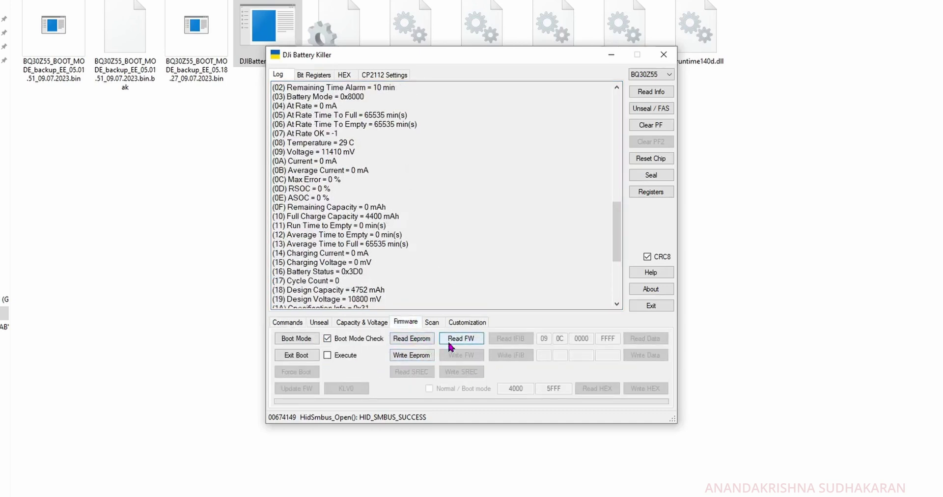
pyautogui.click(414, 340)
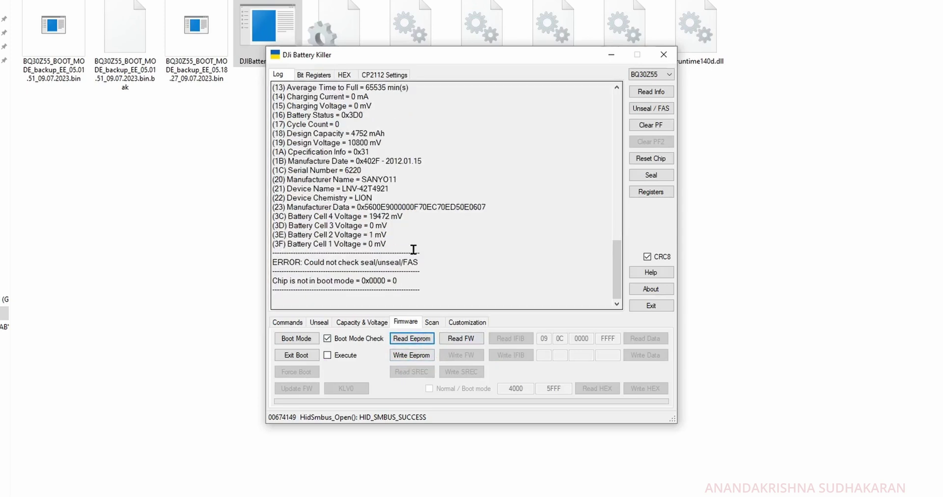
pyautogui.scroll(5, 413, 250)
pyautogui.scroll(-3, 413, 249)
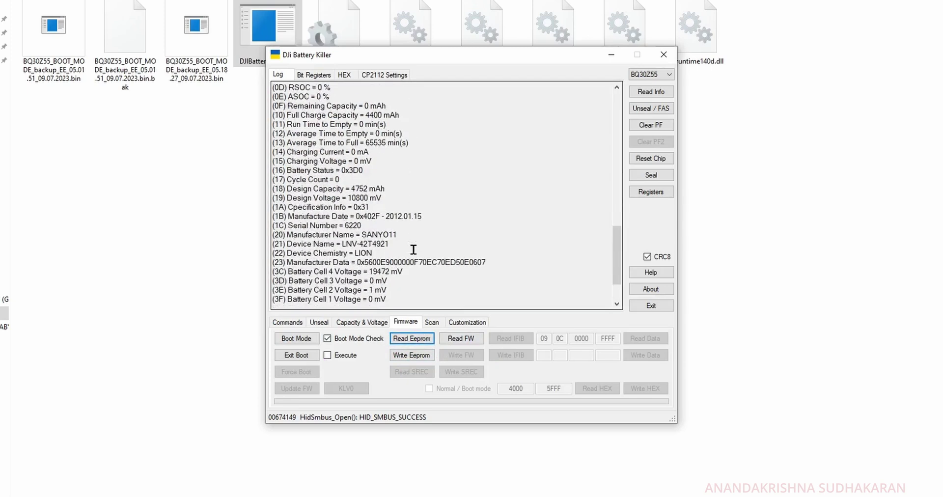